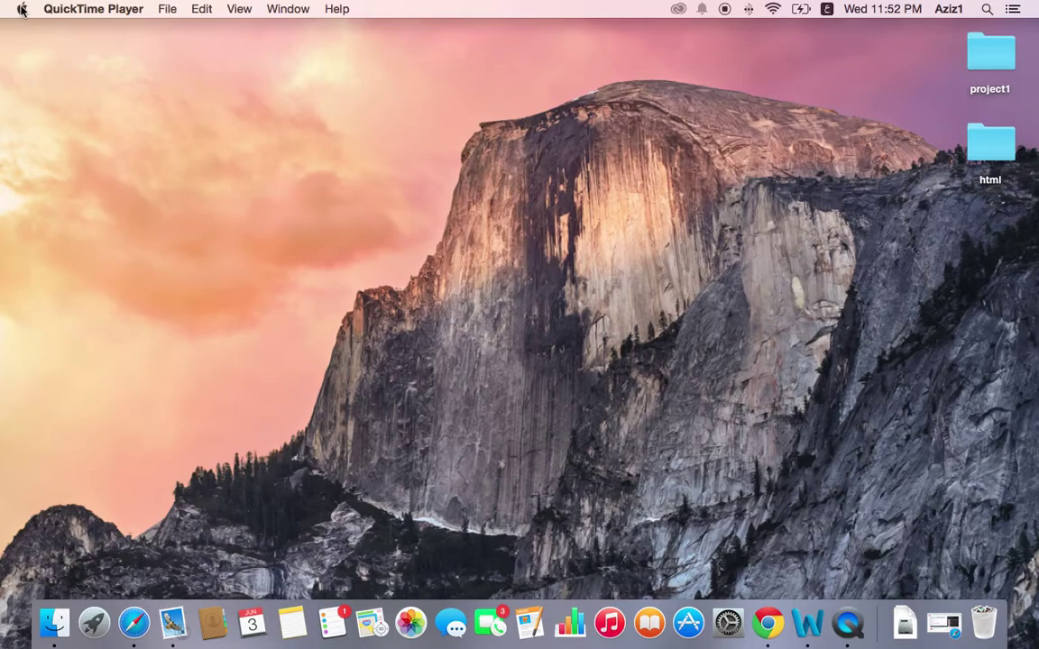
# View the Mac's system overview and the menu bar's date details, and close the overview window.
pyautogui.click(22, 11)
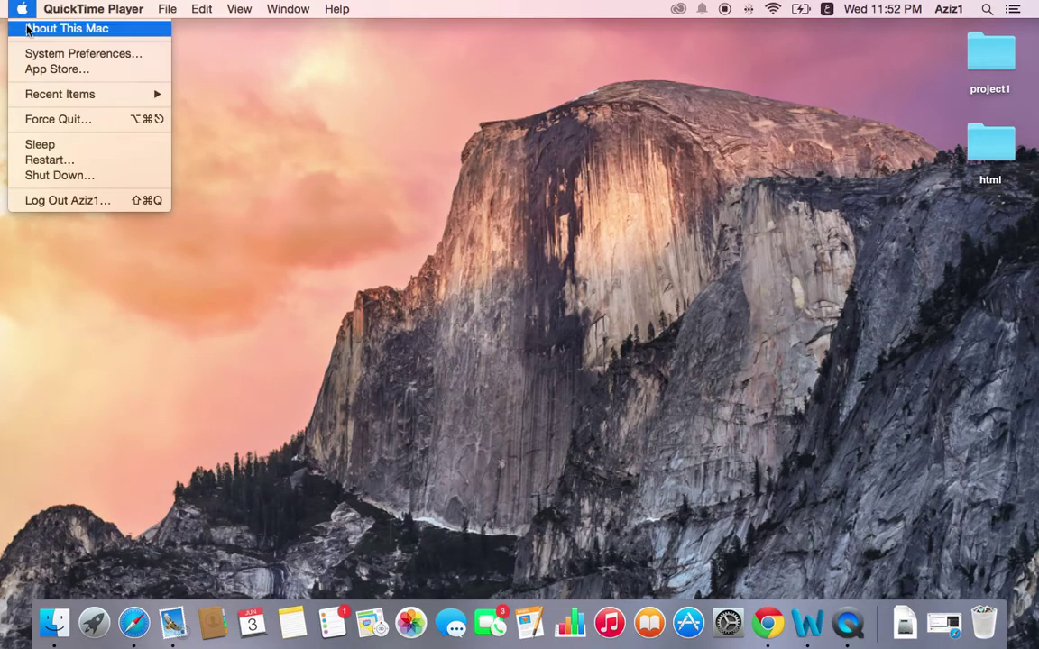
pyautogui.press('Escape')
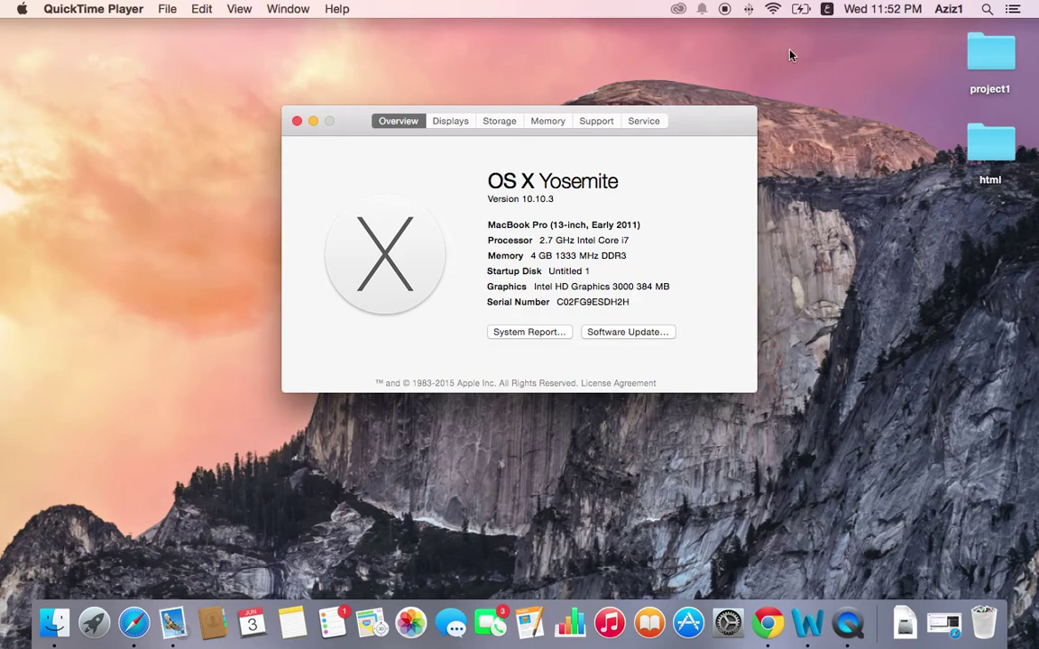
pyautogui.click(858, 11)
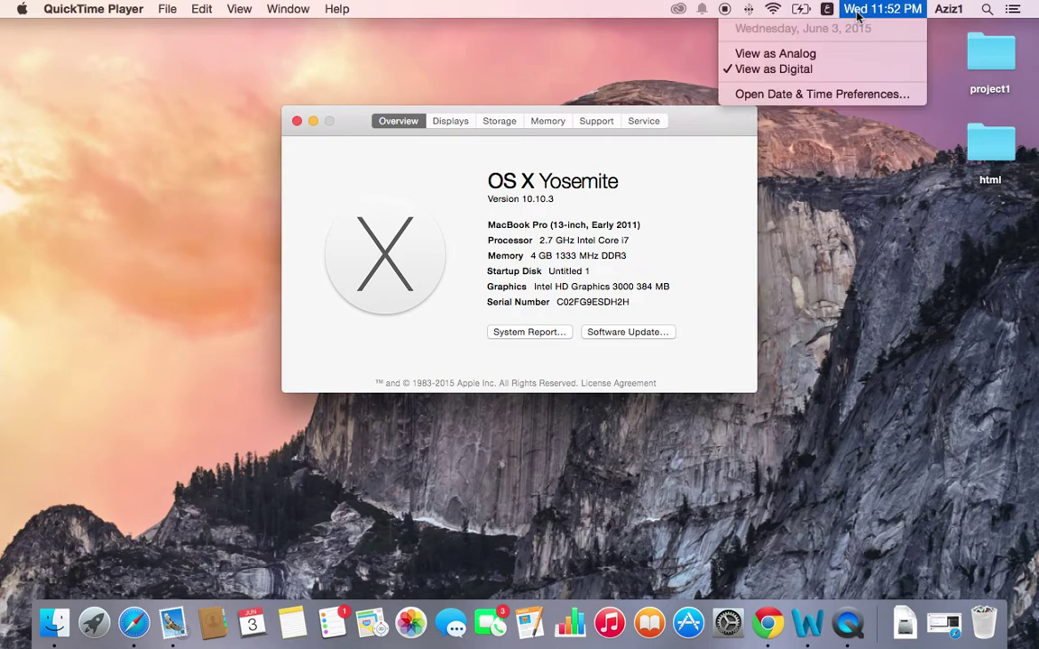
pyautogui.click(296, 122)
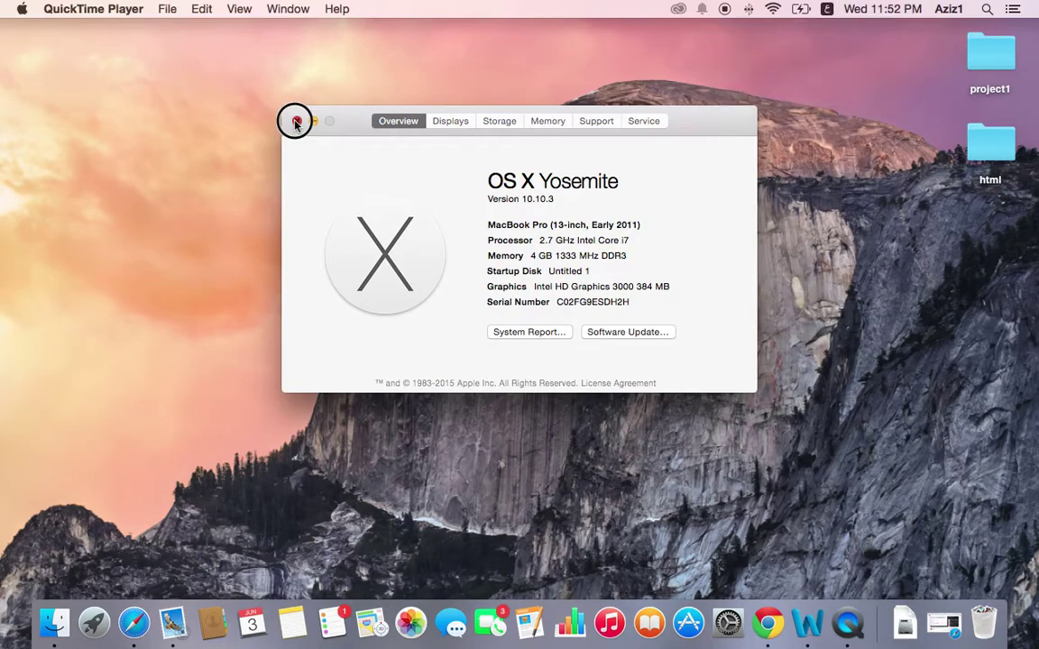
pyautogui.click(866, 9)
pyautogui.click(427, 128)
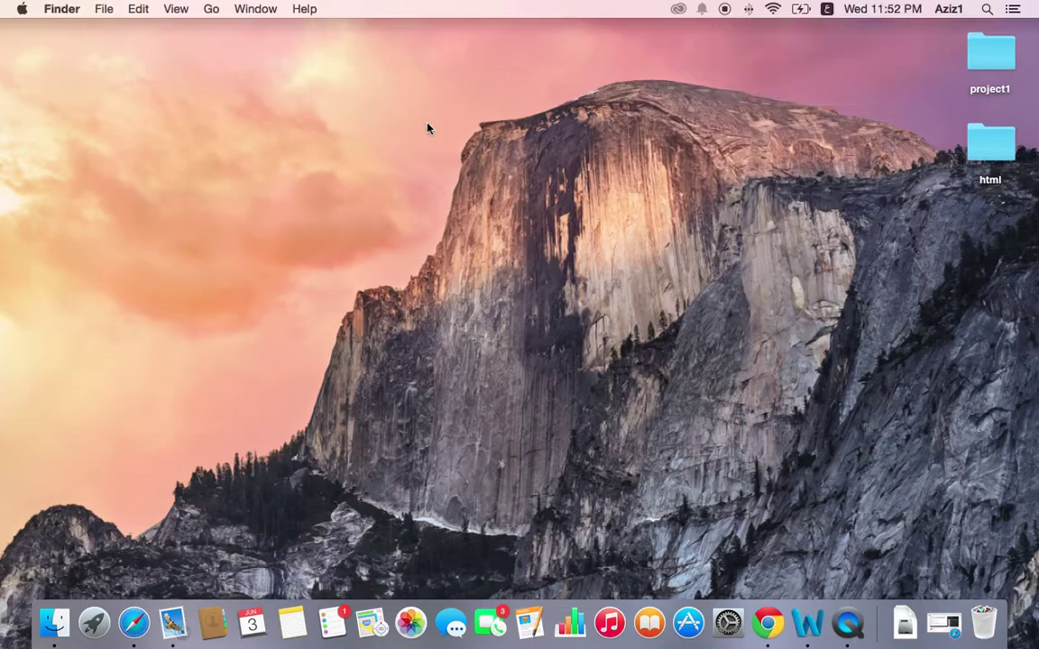
# Open System Preferences, view the Mouse settings, and return to the preferences overview.
pyautogui.click(18, 8)
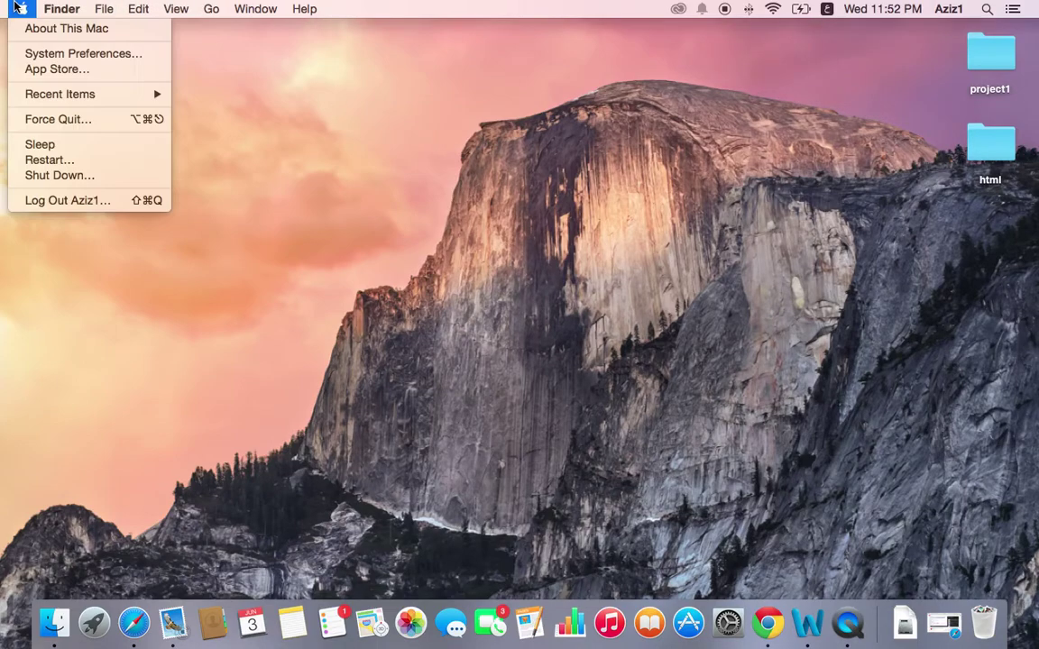
pyautogui.click(34, 56)
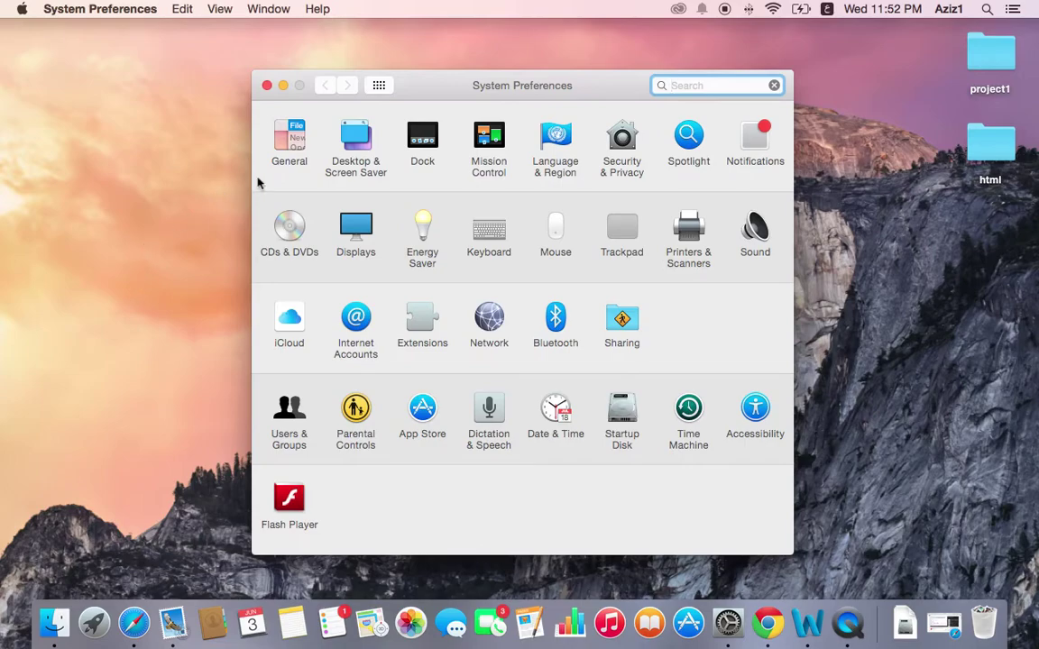
pyautogui.click(553, 235)
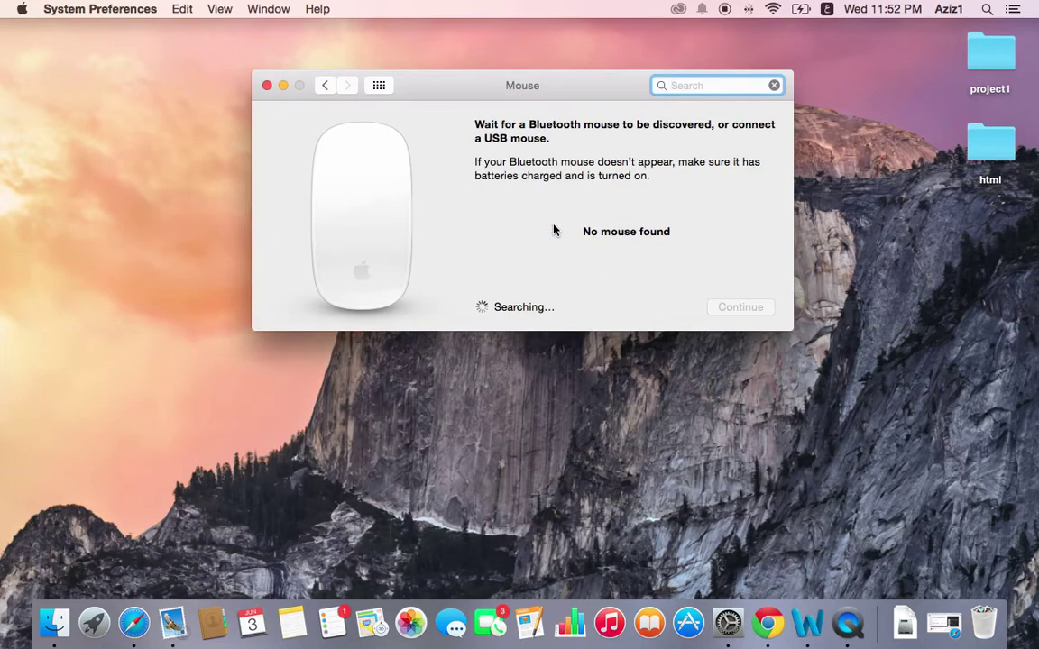
pyautogui.click(330, 85)
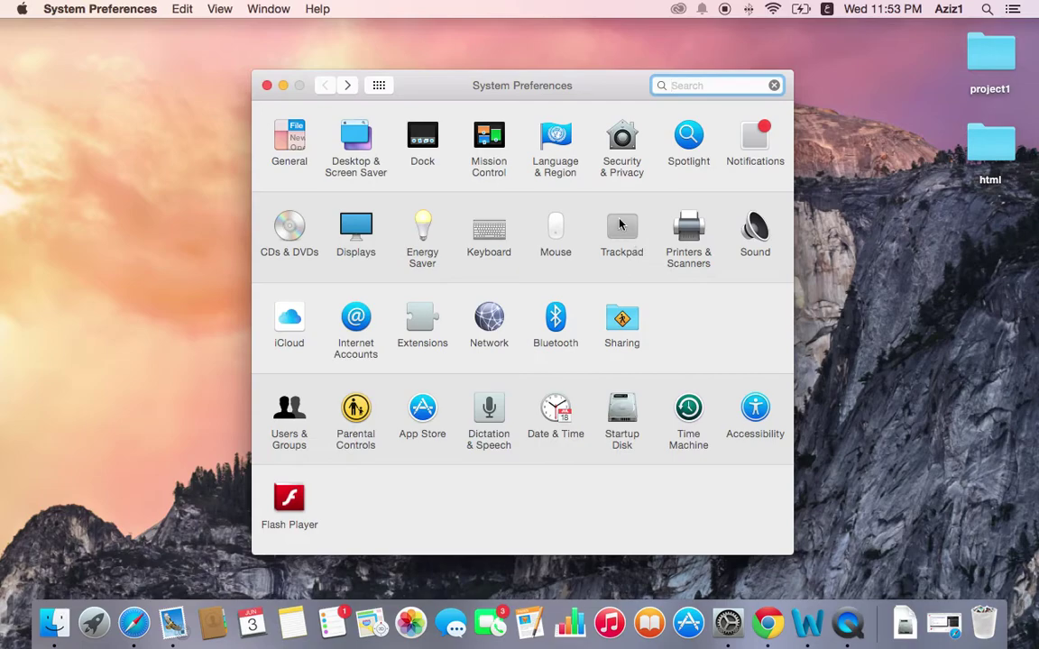
# View the Keyboard settings and return to the preferences overview.
pyautogui.click(75, 231)
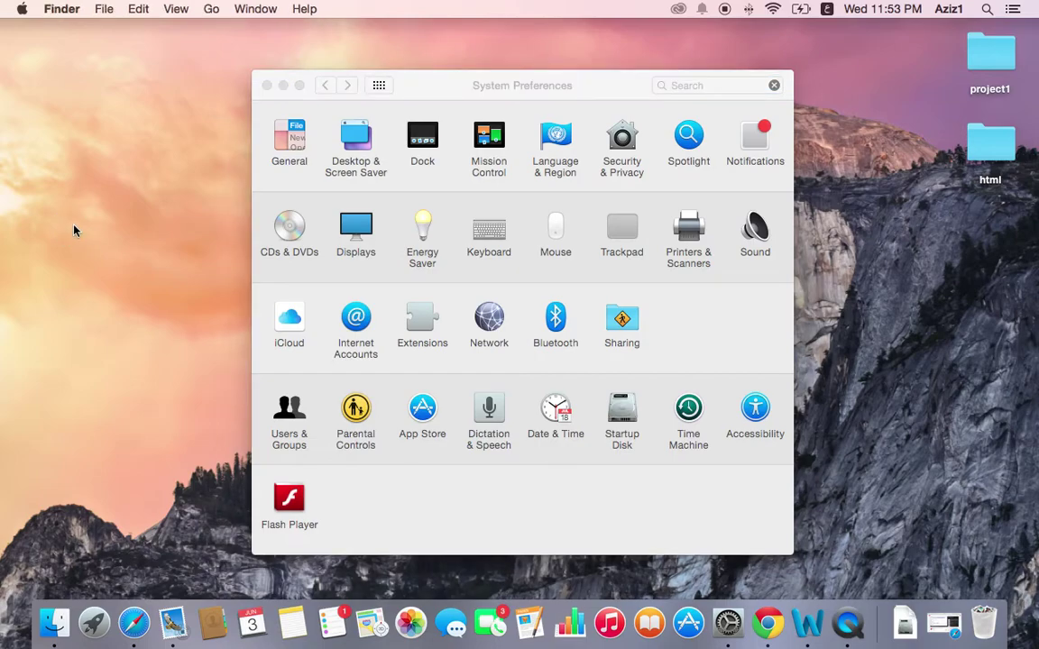
pyautogui.moveTo(193, 191); pyautogui.dragTo(200, 231)
pyautogui.click(492, 231)
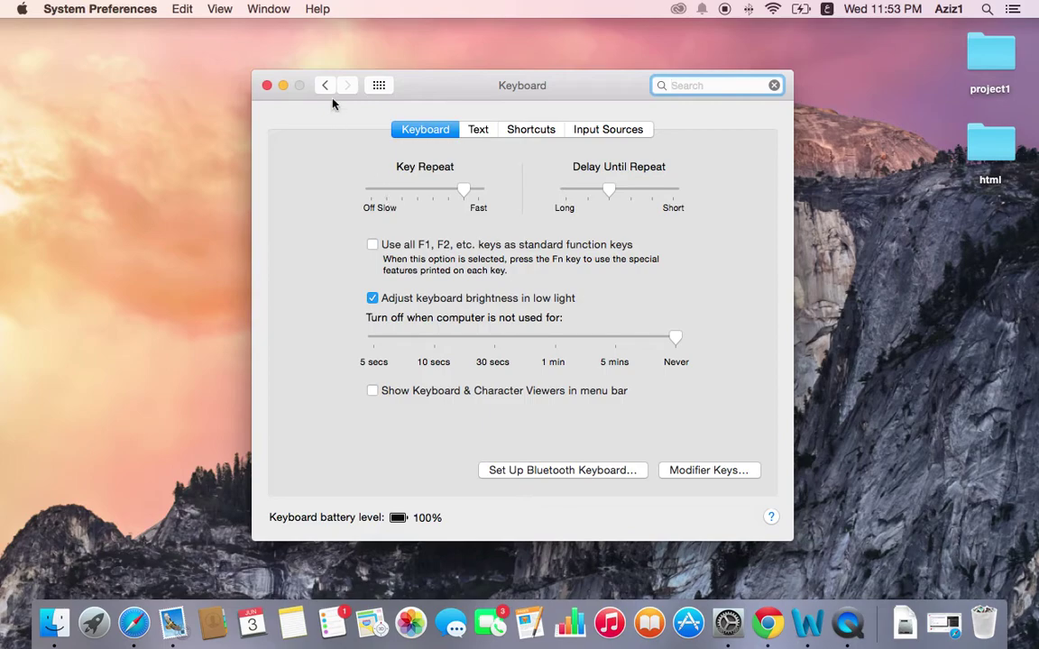
pyautogui.click(324, 86)
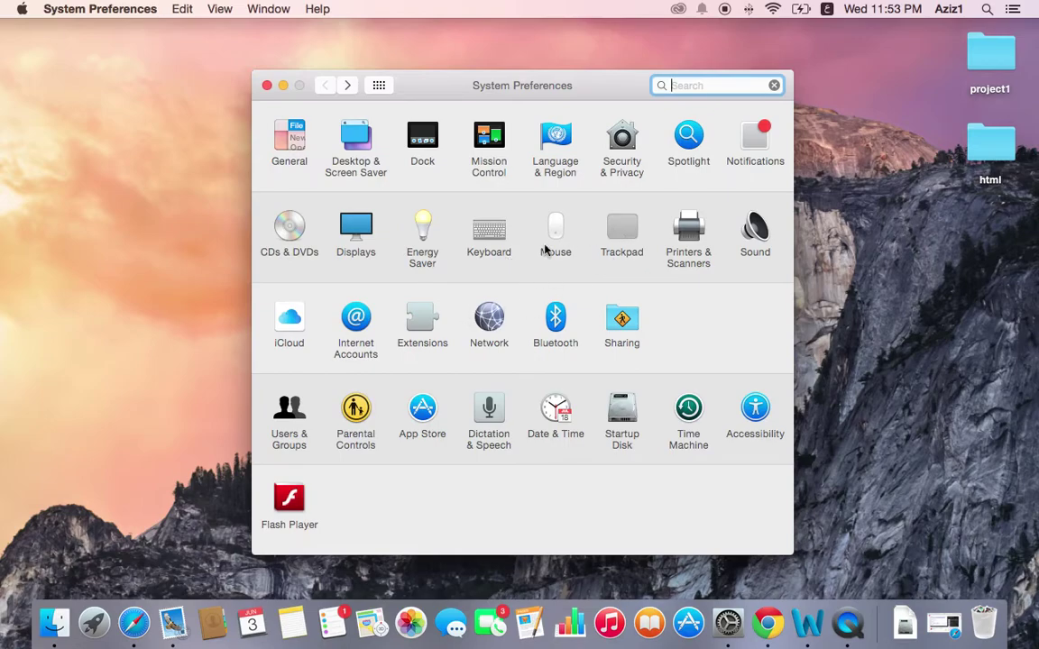
# Open the Trackpad settings and look through the Point & Click, Scroll & Zoom and More Gestures options.
pyautogui.click(25, 11)
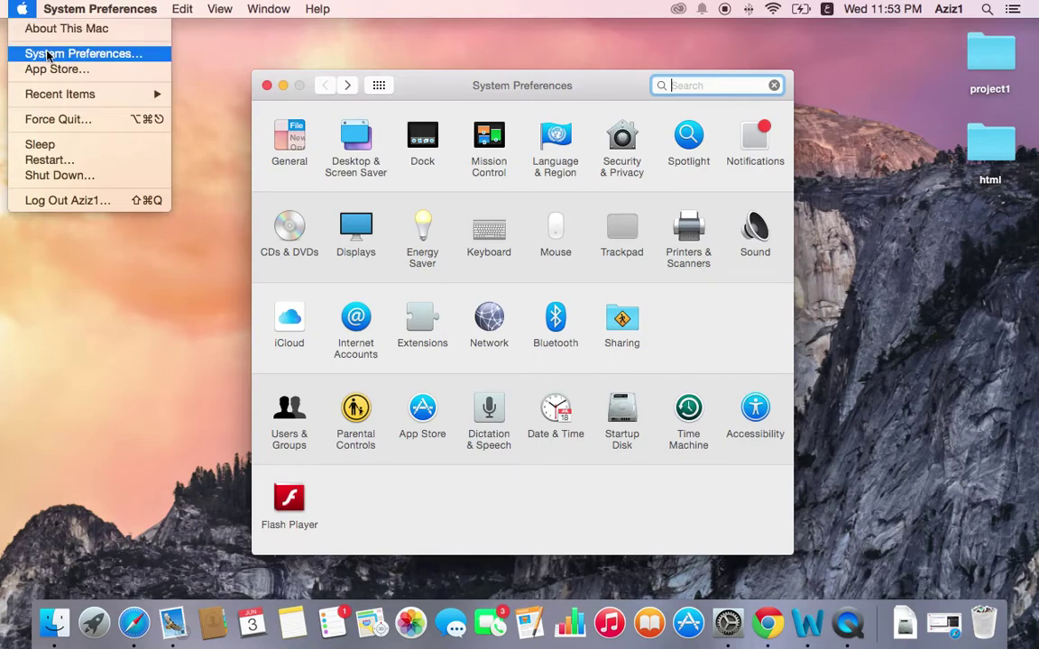
pyautogui.click(632, 240)
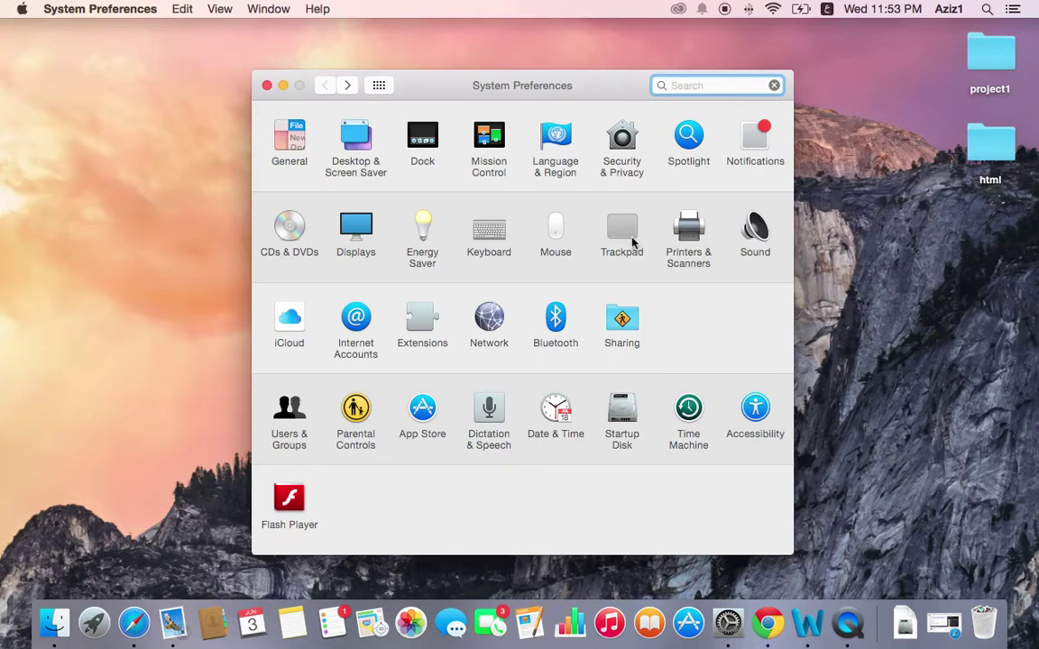
pyautogui.click(630, 239)
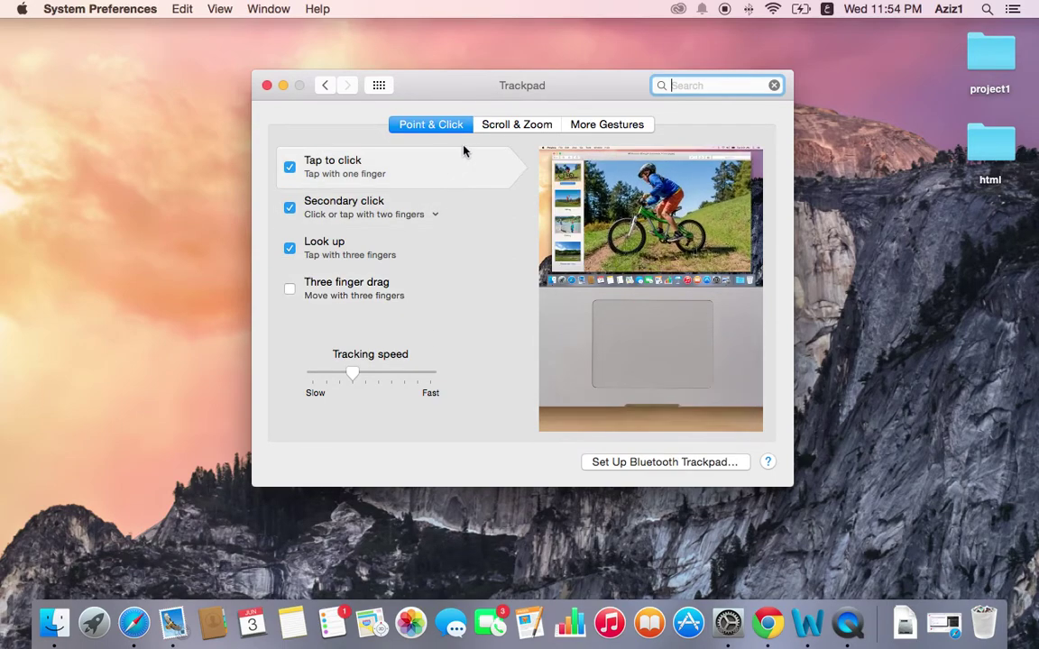
pyautogui.click(510, 129)
pyautogui.click(584, 125)
pyautogui.click(417, 127)
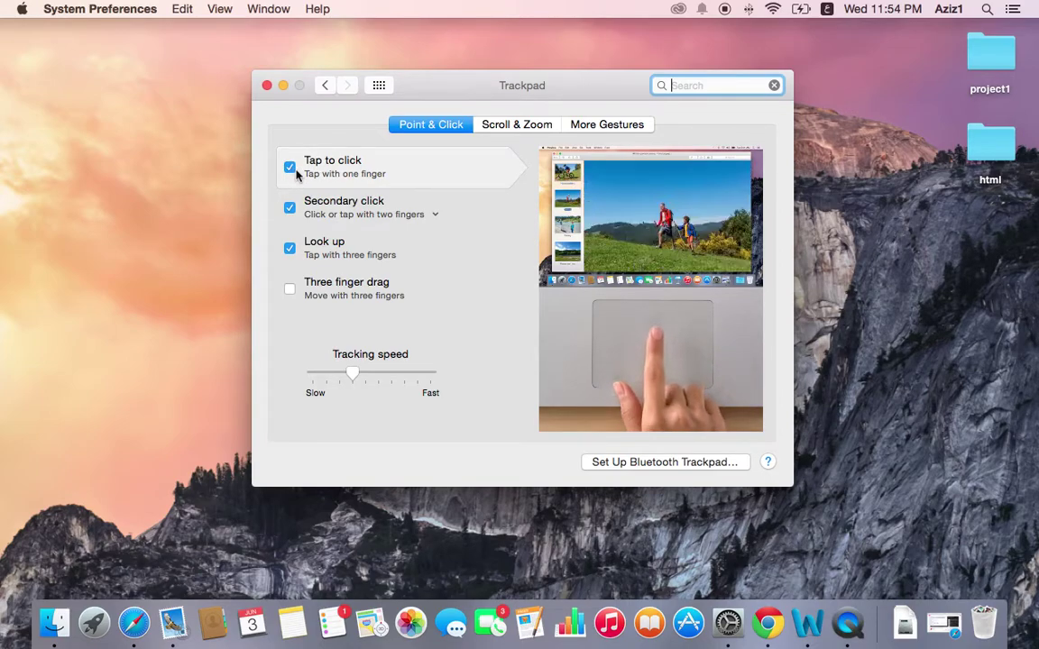
# Test tap to click and the secondary click on the empty desktop, and return to the Trackpad settings.
pyautogui.click(323, 179)
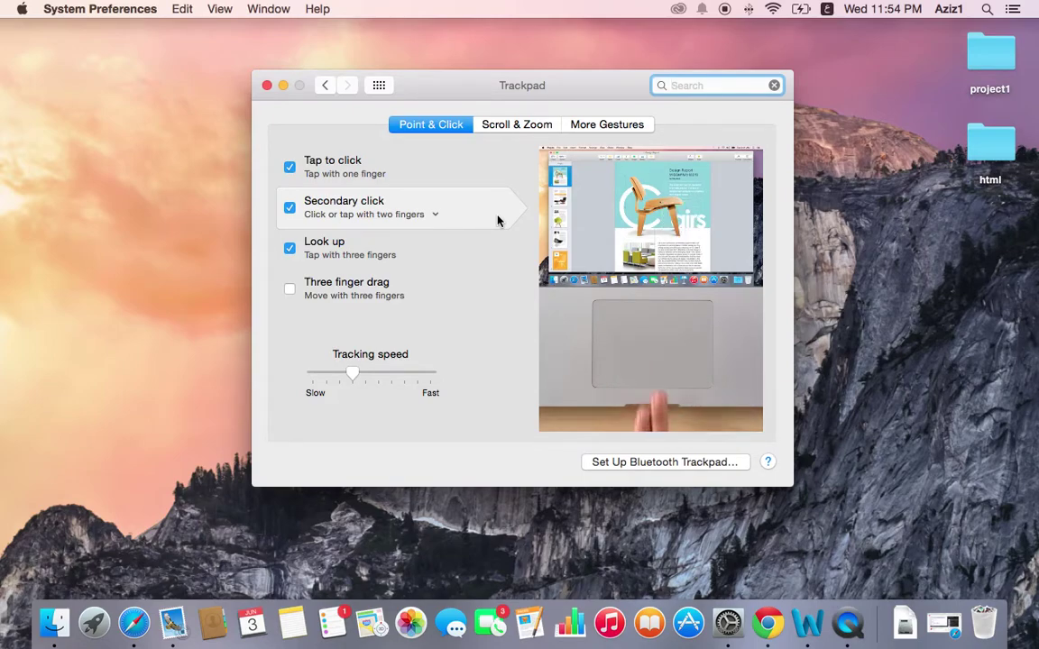
pyautogui.click(232, 200)
pyautogui.click(232, 201)
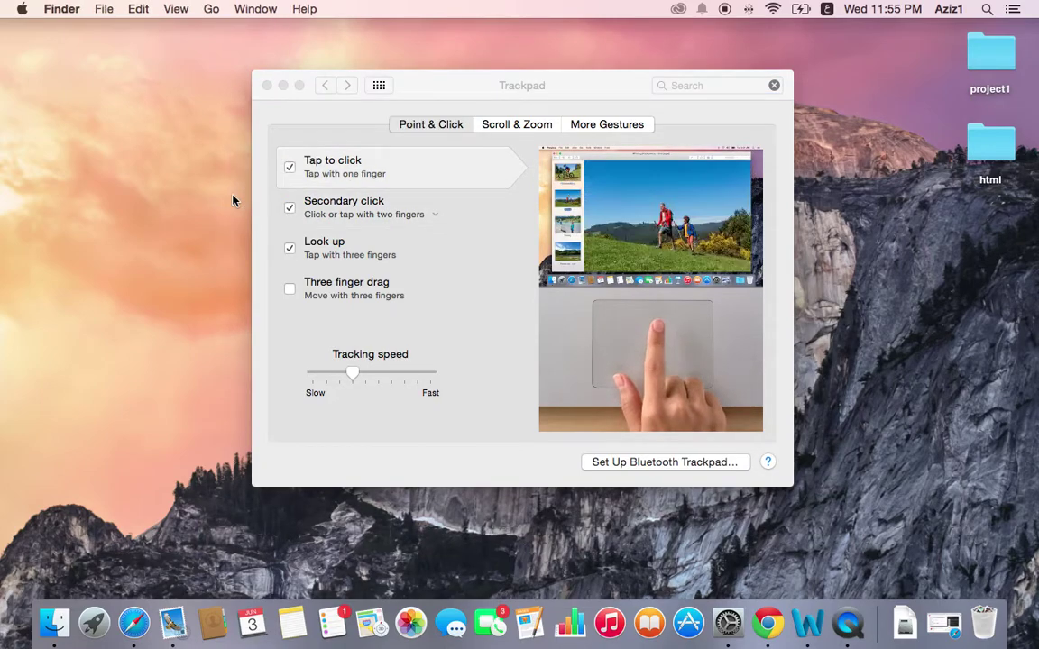
pyautogui.click(231, 200)
pyautogui.rightClick(190, 175)
pyautogui.click(174, 183)
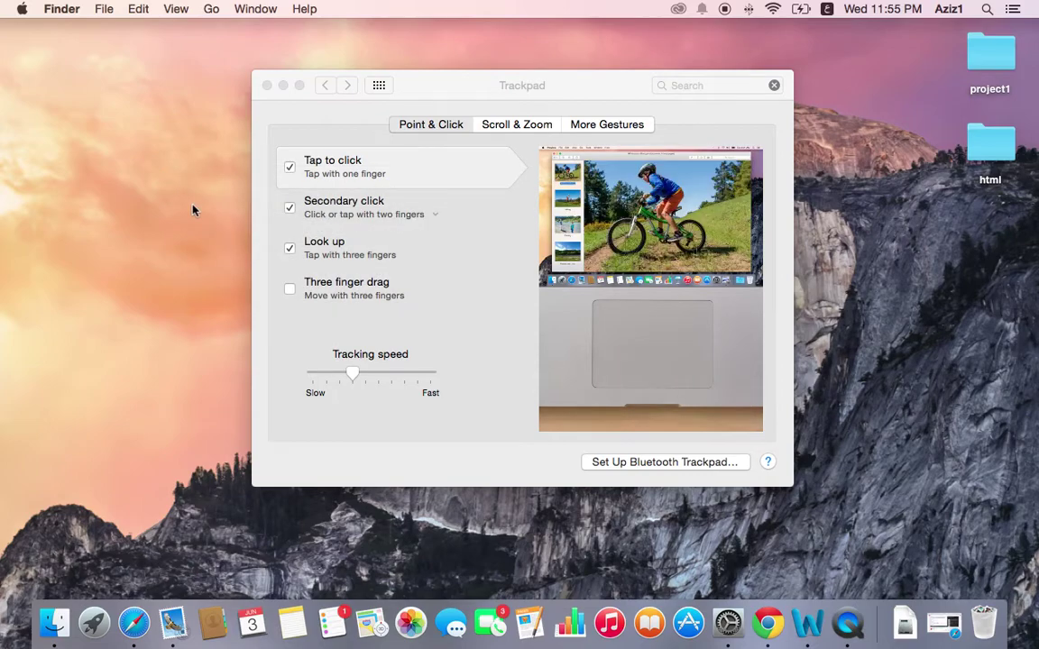
pyautogui.click(426, 200)
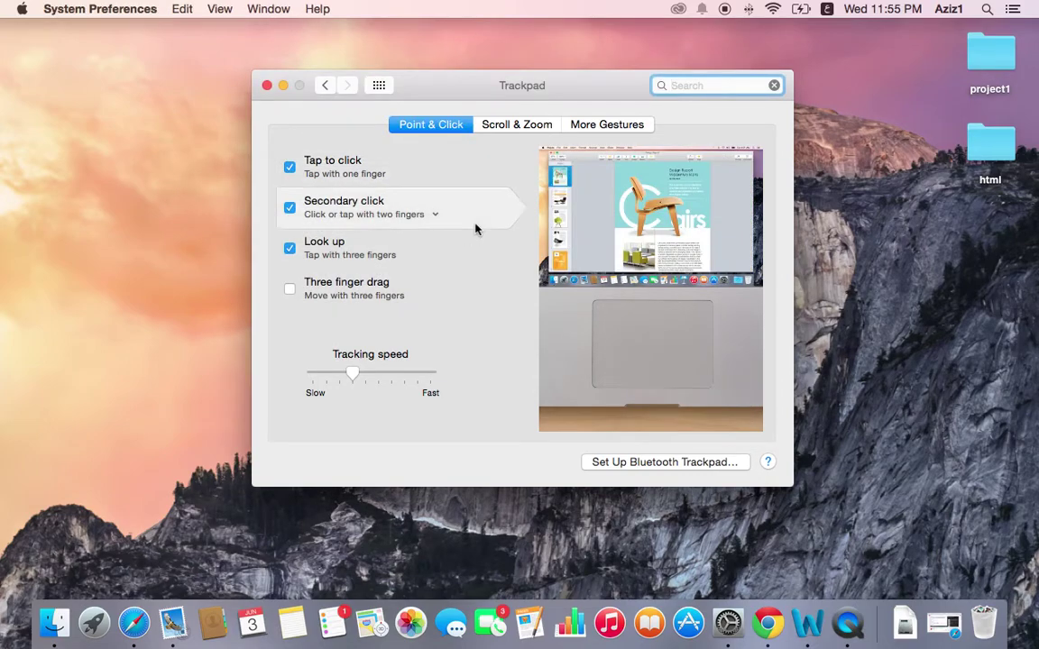
# Try "Click in bottom right corner" for the secondary click and restore "Click or tap with two fingers".
pyautogui.click(311, 215)
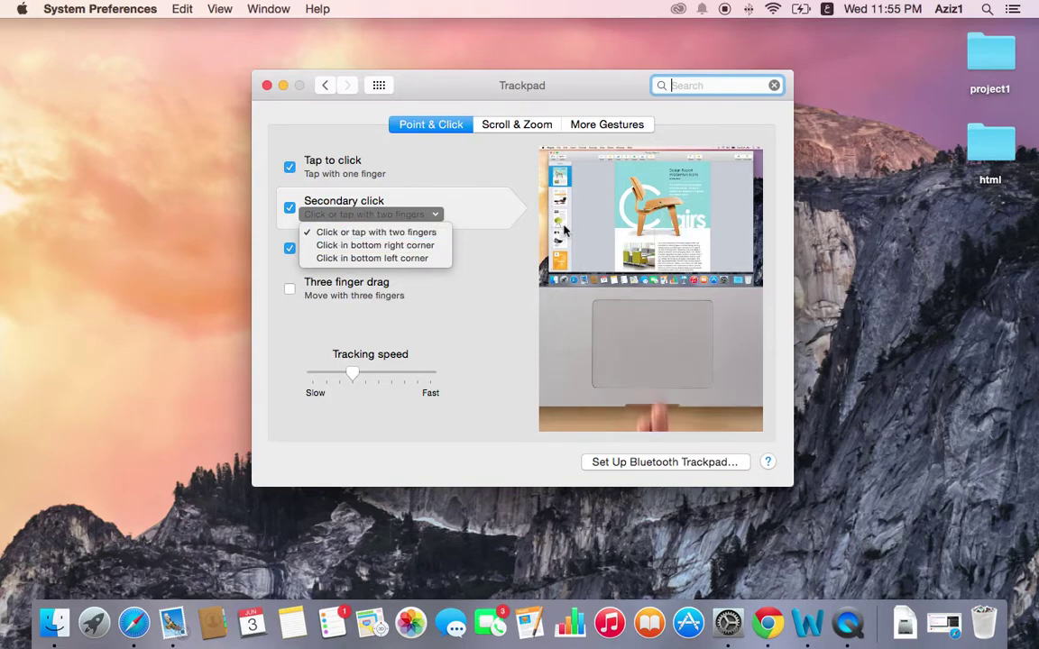
pyautogui.click(437, 252)
pyautogui.click(437, 246)
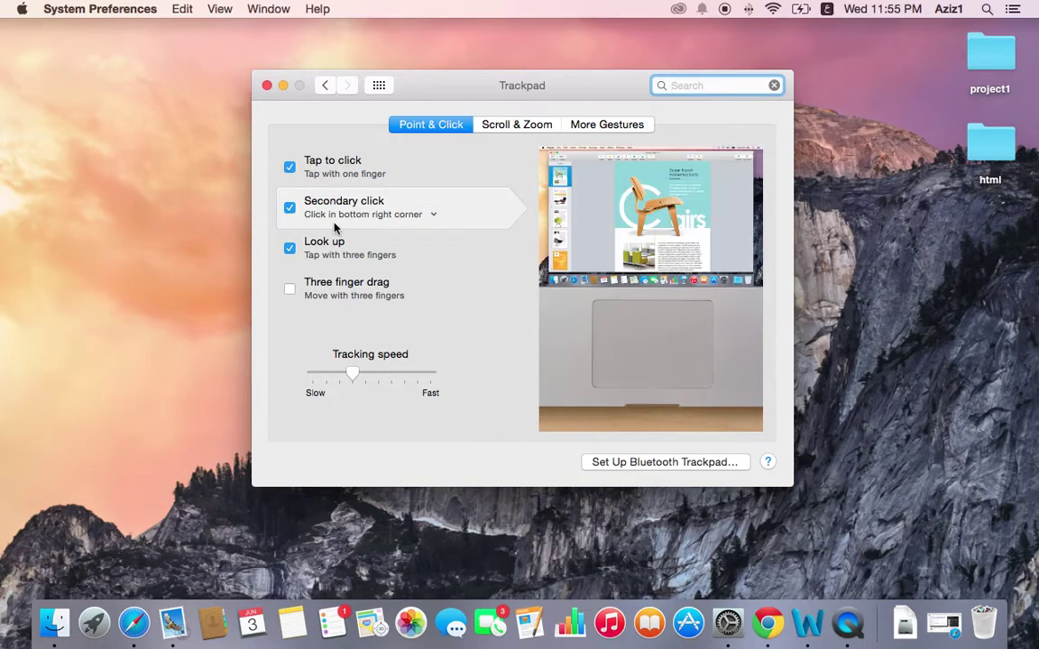
pyautogui.click(409, 220)
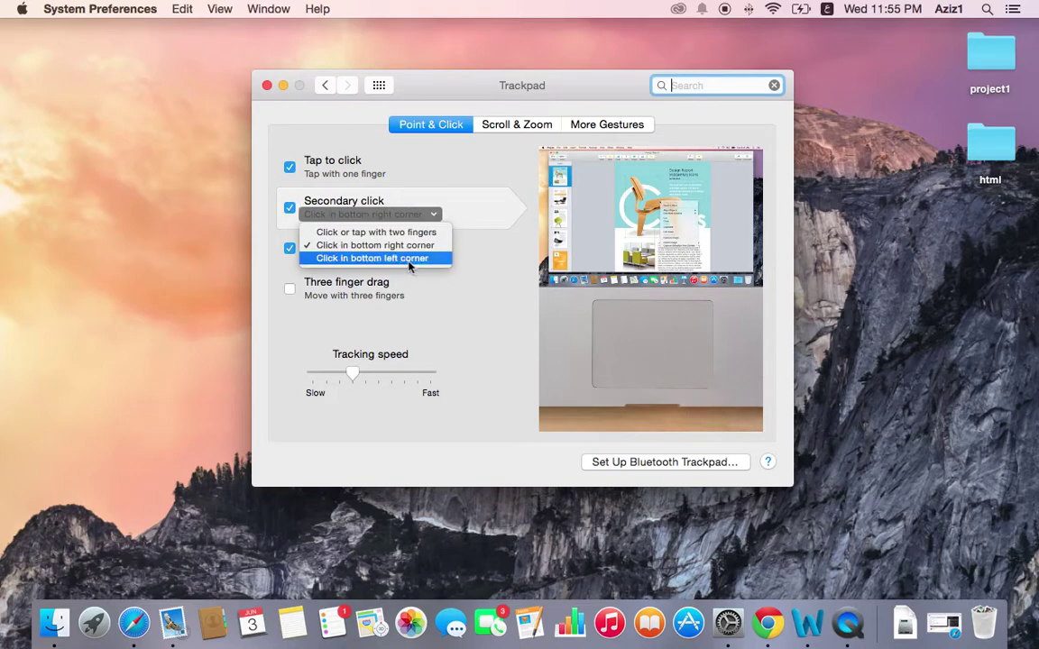
pyautogui.click(368, 232)
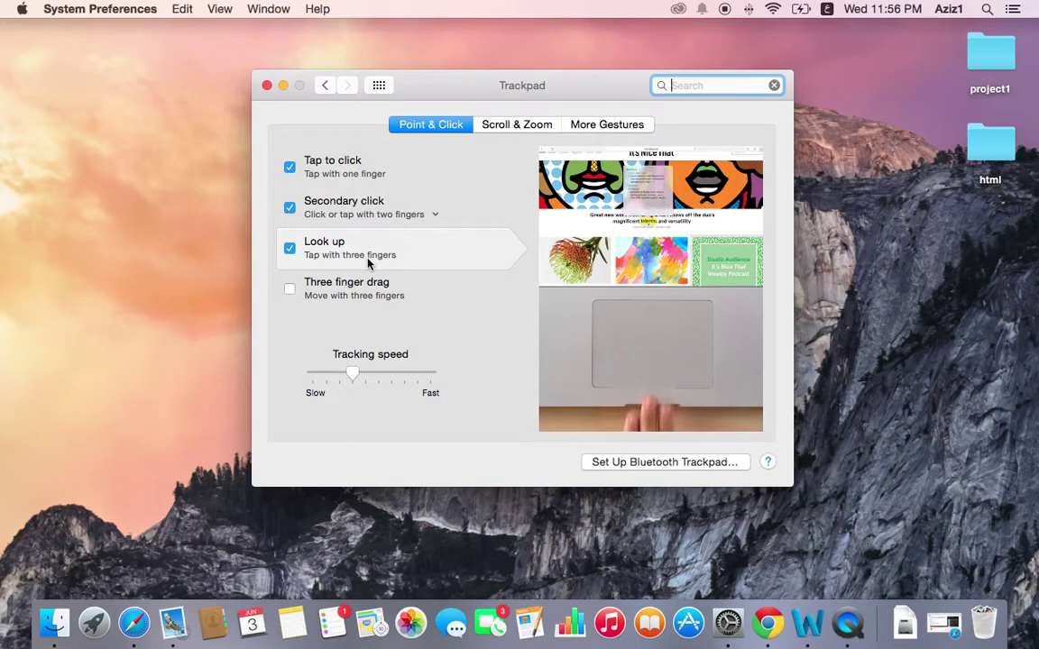
# Enable Three finger drag and move the Trackpad window slightly up and to the left.
pyautogui.click(288, 291)
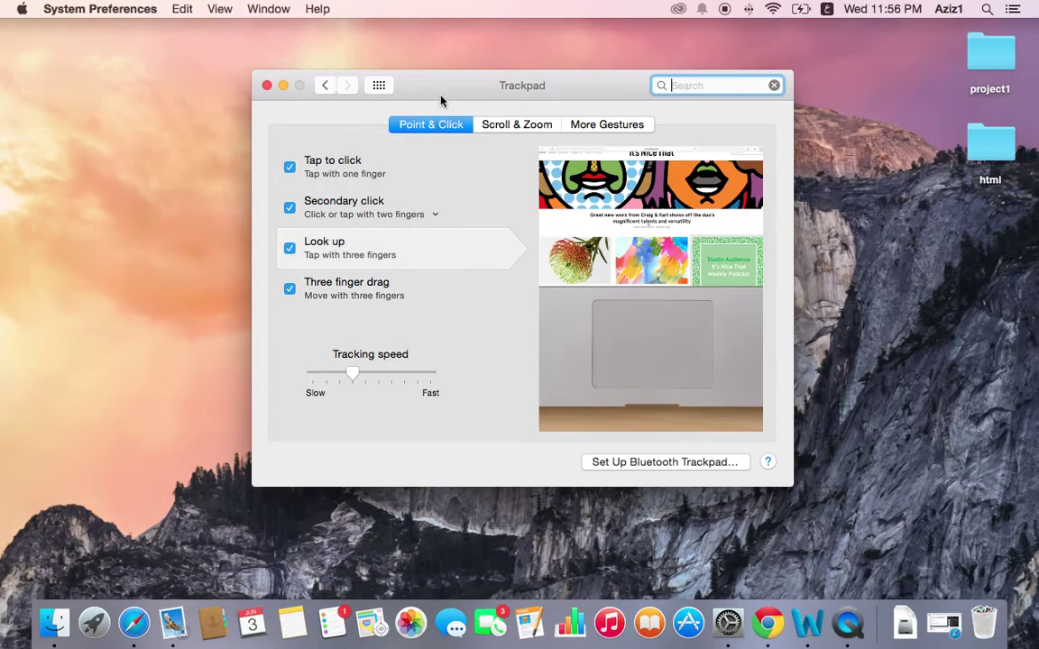
pyautogui.moveTo(440, 101)
pyautogui.mouseDown()
pyautogui.moveTo(424, 89)
pyautogui.moveTo(240, 149)
pyautogui.moveTo(376, 191)
pyautogui.moveTo(541, 129)
pyautogui.moveTo(410, 123)
pyautogui.moveTo(487, 81)
pyautogui.moveTo(429, 88)
pyautogui.mouseUp()
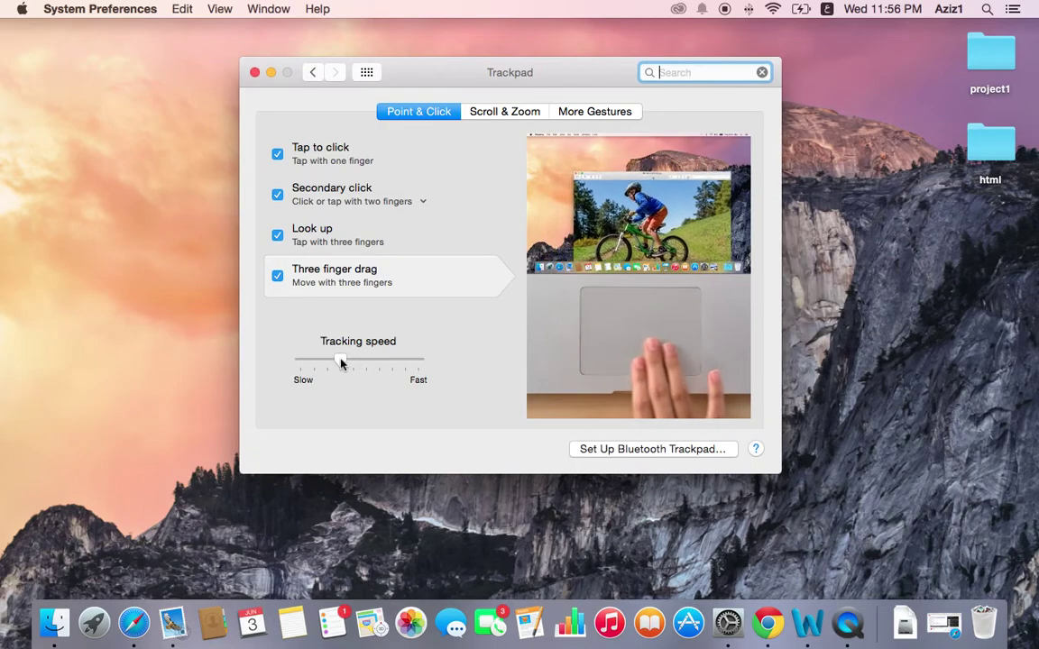
# Test the tracking speed at its fastest and slowest values, and set it to the third mark from Slow.
pyautogui.moveTo(342, 362); pyautogui.dragTo(439, 364)
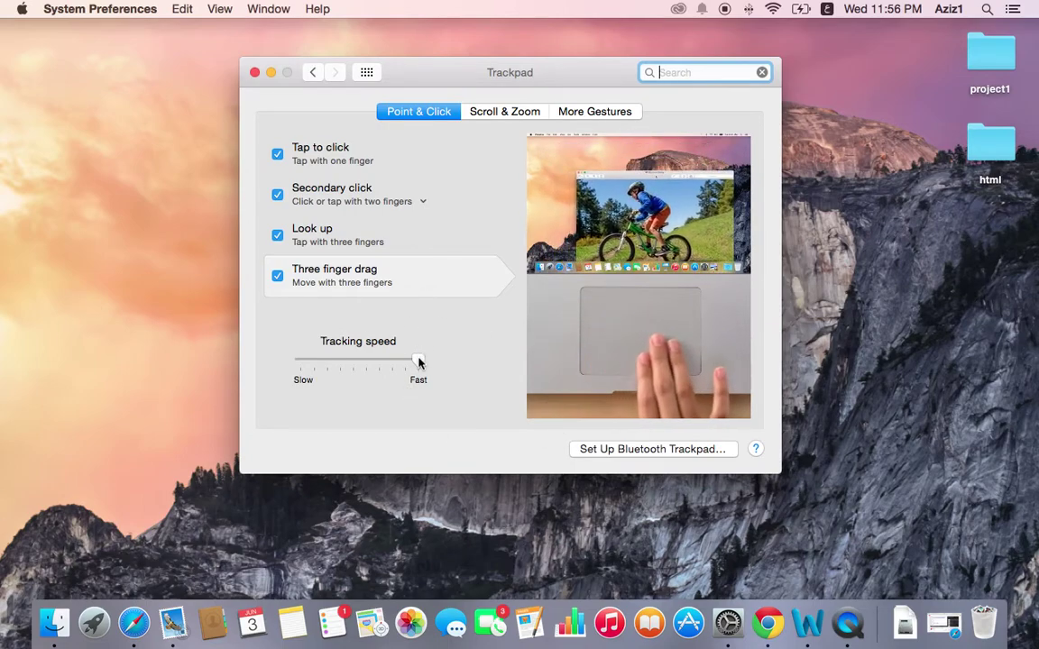
pyautogui.moveTo(418, 363); pyautogui.dragTo(322, 365)
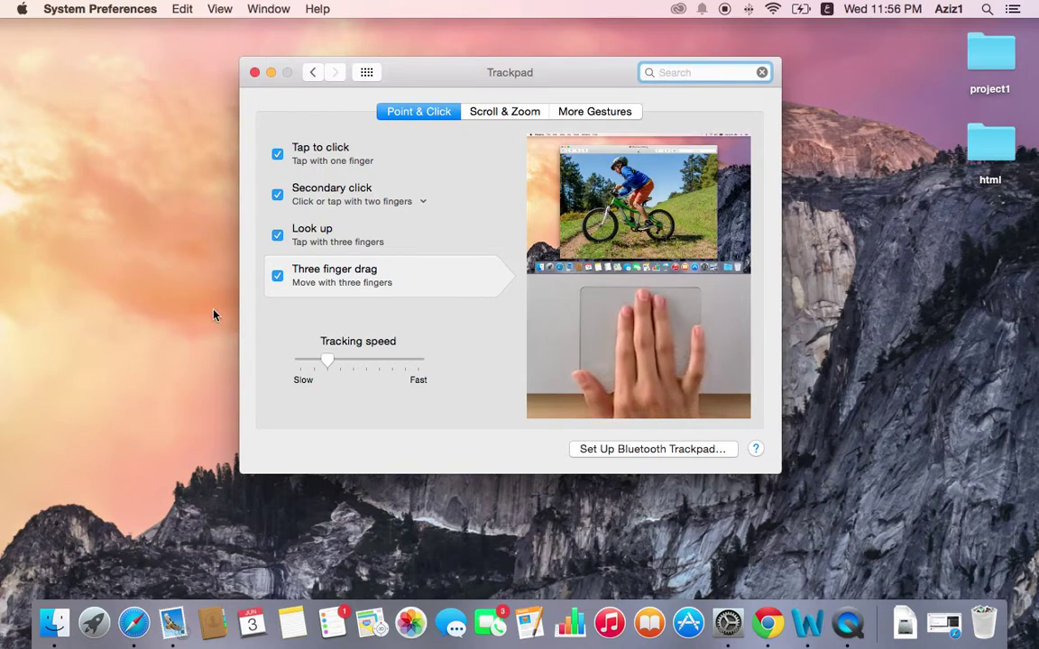
pyautogui.moveTo(327, 360); pyautogui.dragTo(236, 361)
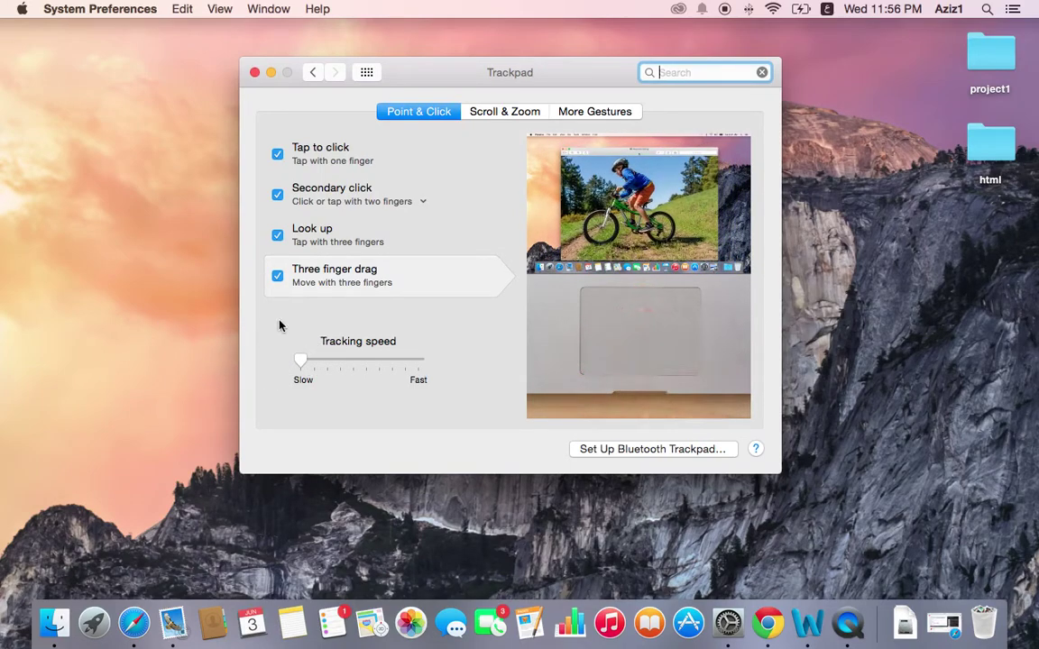
pyautogui.moveTo(299, 360); pyautogui.dragTo(332, 361)
pyautogui.click(343, 362)
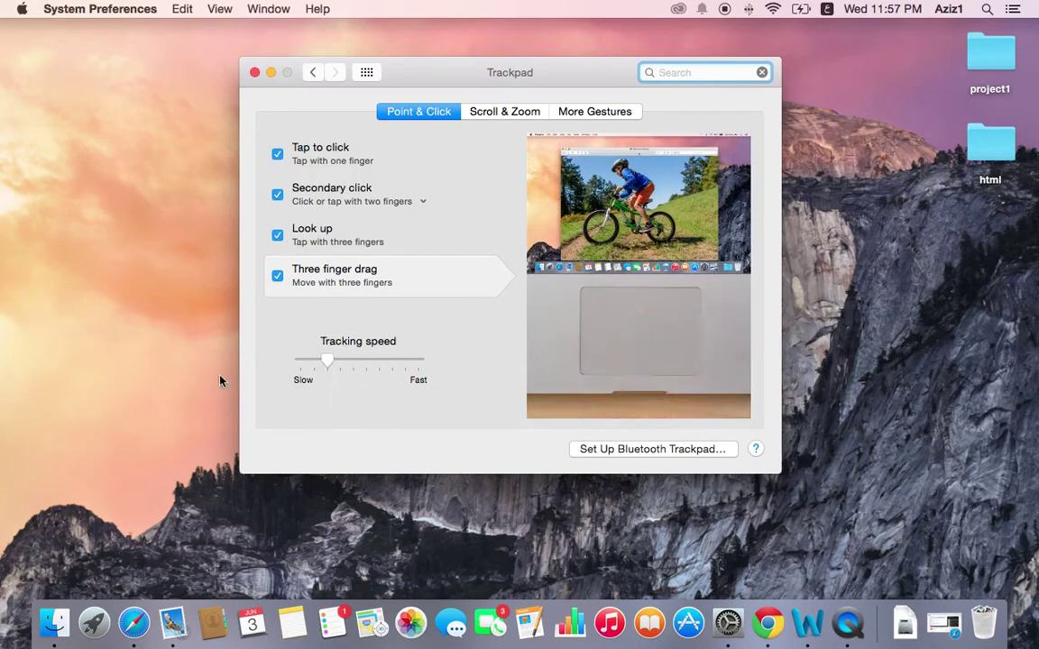
# Examine the Scroll & Zoom and More Gestures options, including the finger choices for Swipe between pages.
pyautogui.click(472, 115)
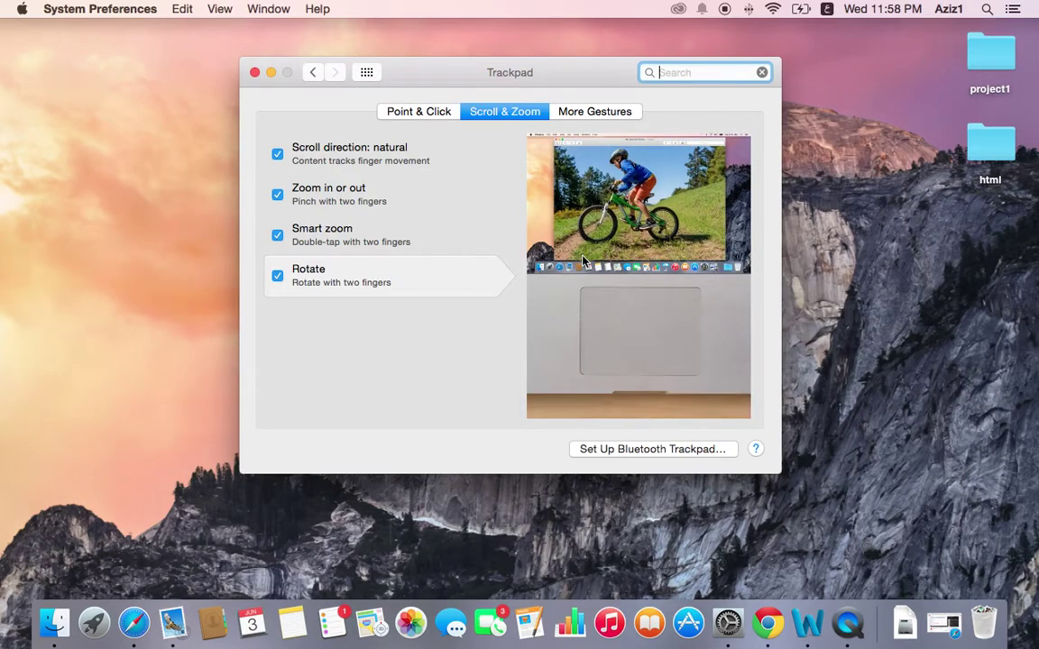
pyautogui.click(570, 115)
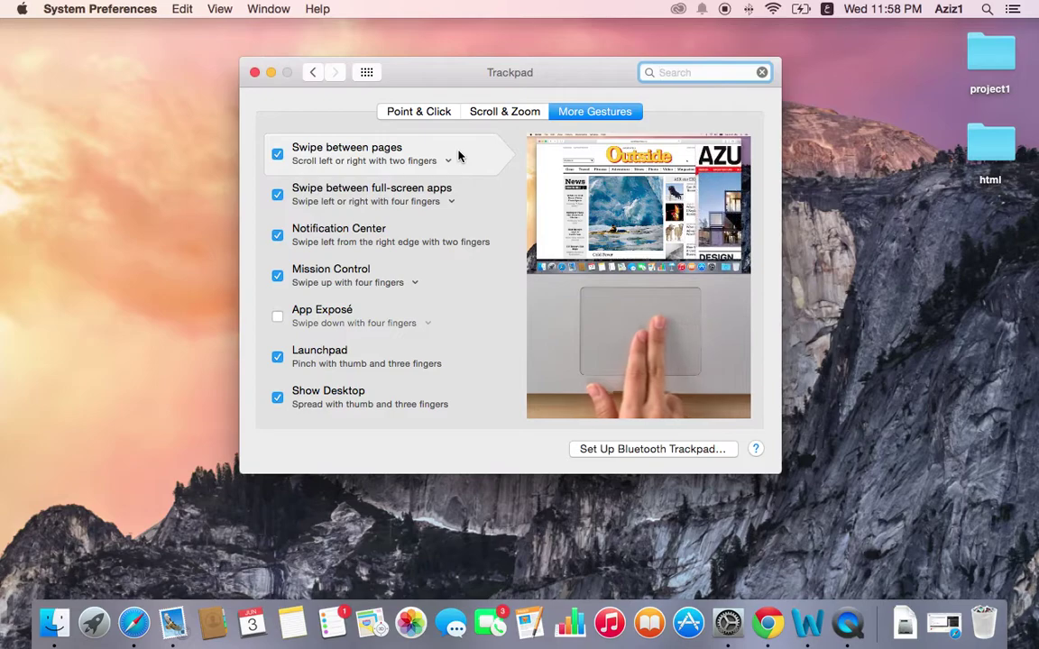
pyautogui.click(407, 163)
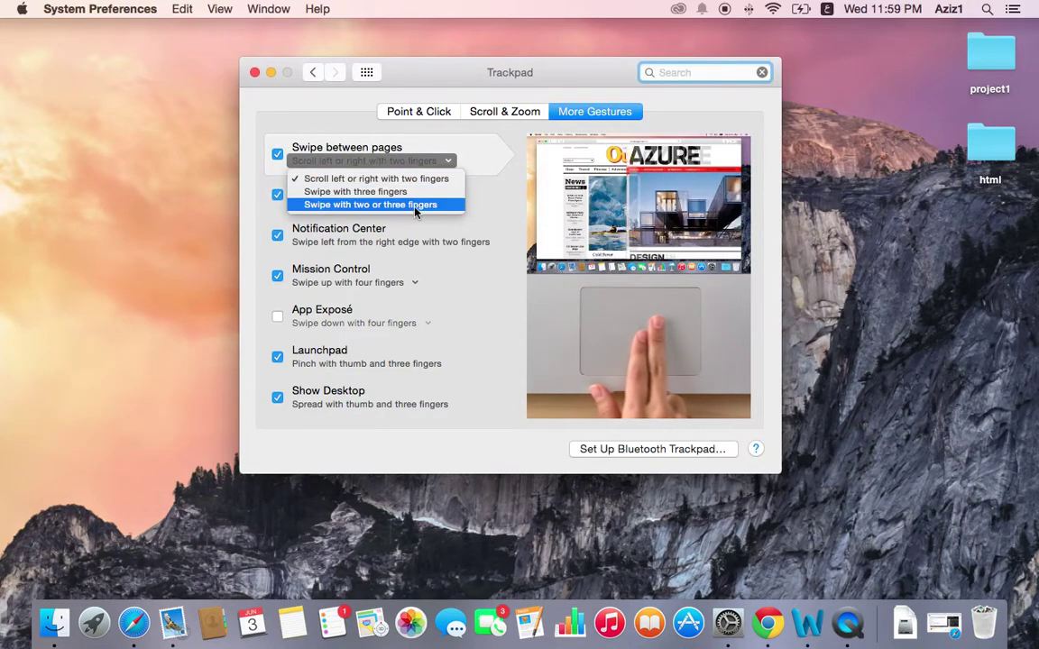
pyautogui.click(435, 171)
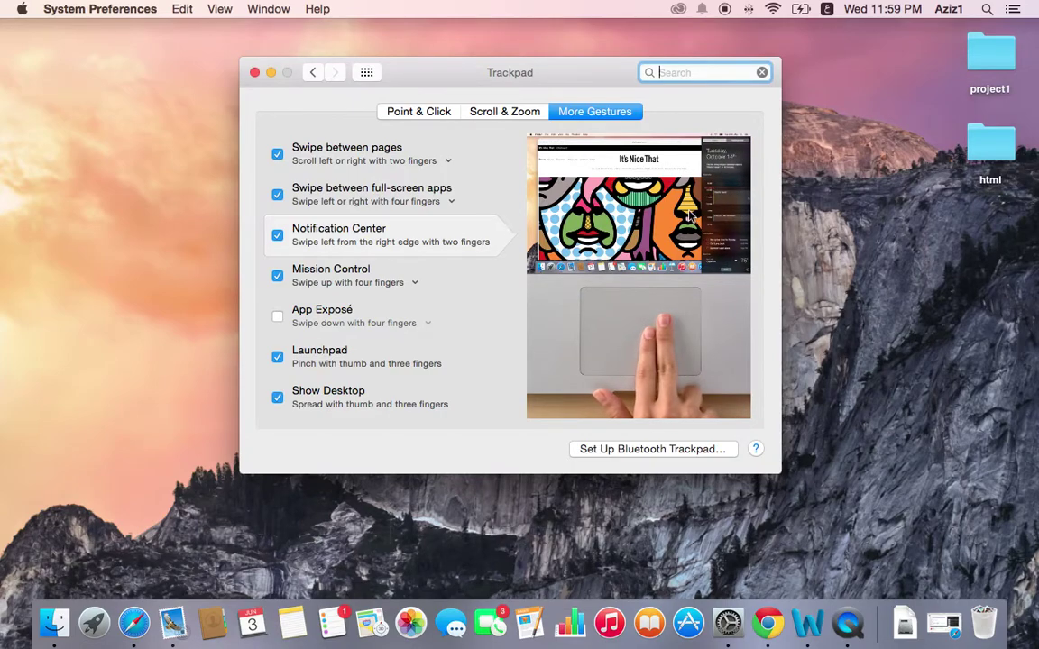
# Show Notification Center and hide it again.
pyautogui.click(1012, 10)
pyautogui.click(1011, 10)
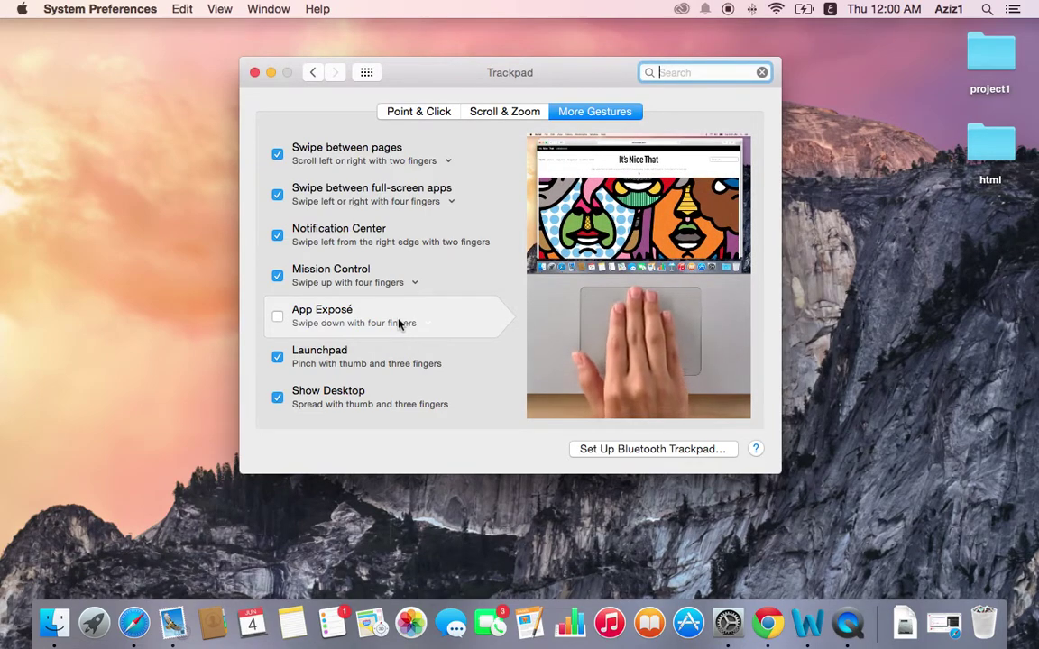
# Enable the App Exposé gesture, and bring up Chrome's Dock options and dismiss them.
pyautogui.click(277, 320)
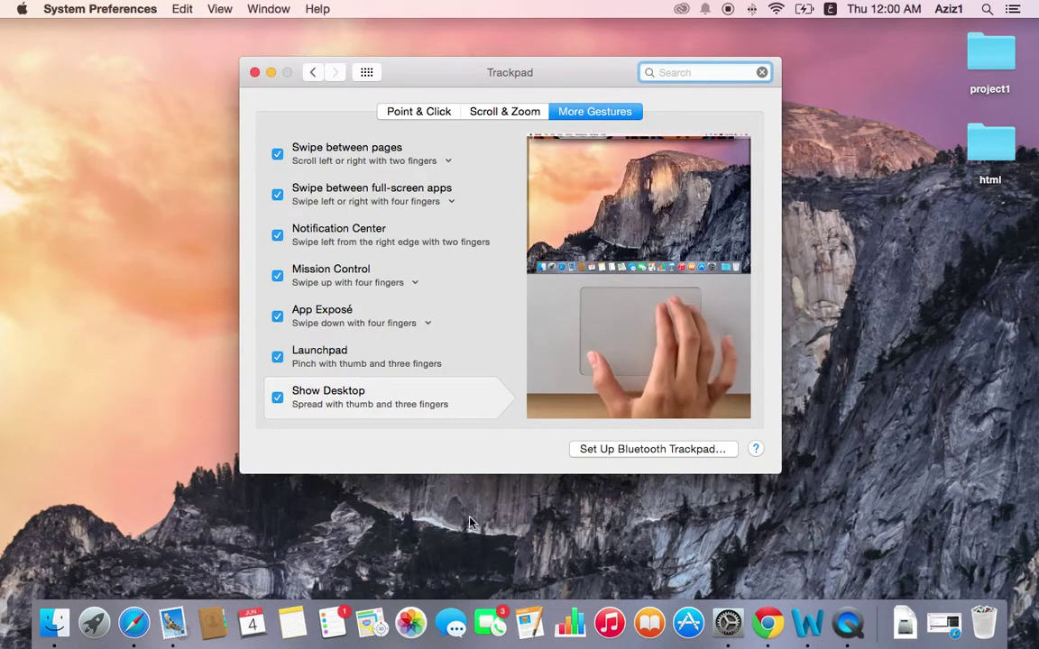
pyautogui.rightClick(773, 630)
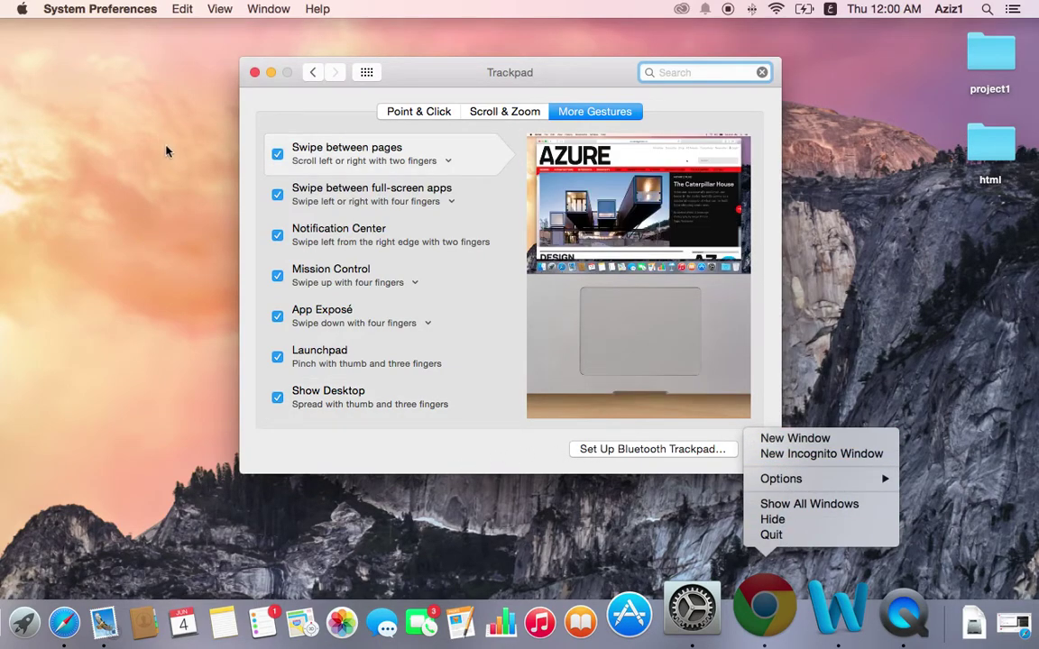
pyautogui.click(202, 233)
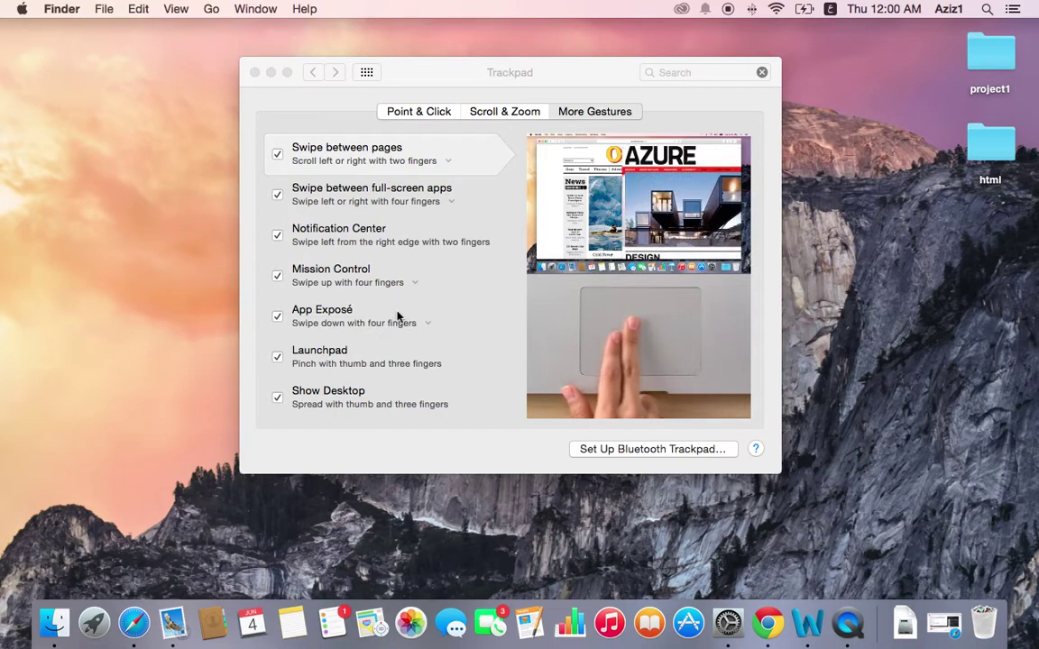
# Turn the App Exposé gesture off and back on in the Trackpad settings.
pyautogui.click(456, 307)
pyautogui.click(418, 308)
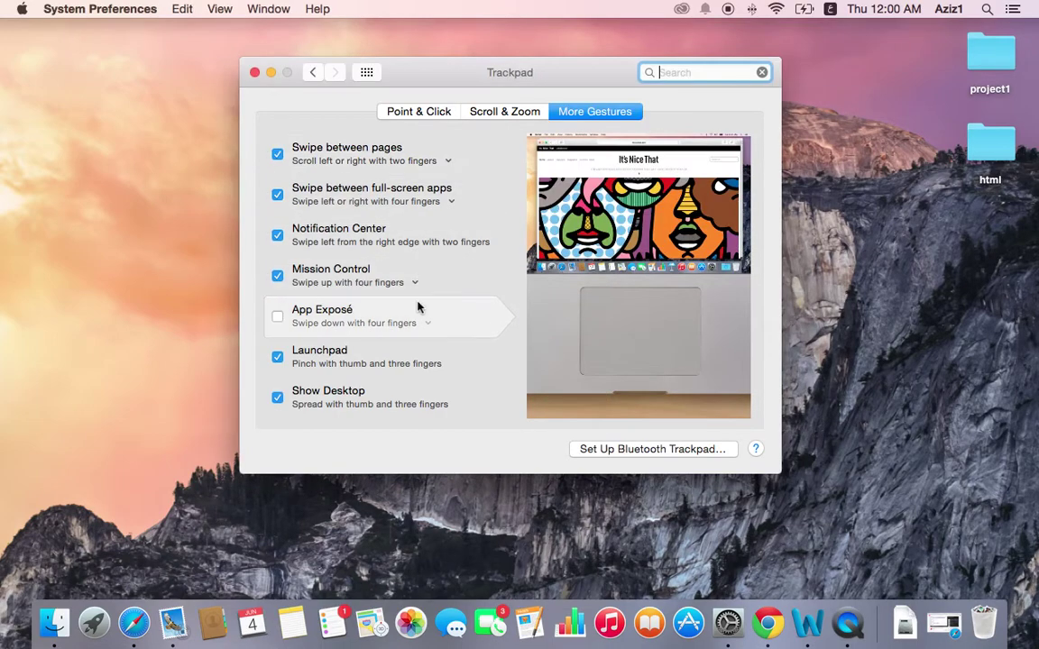
pyautogui.click(278, 316)
# Examine the Launchpad and Show Desktop gesture previews, and return to the overview of all preference panes.
pyautogui.moveTo(297, 349)
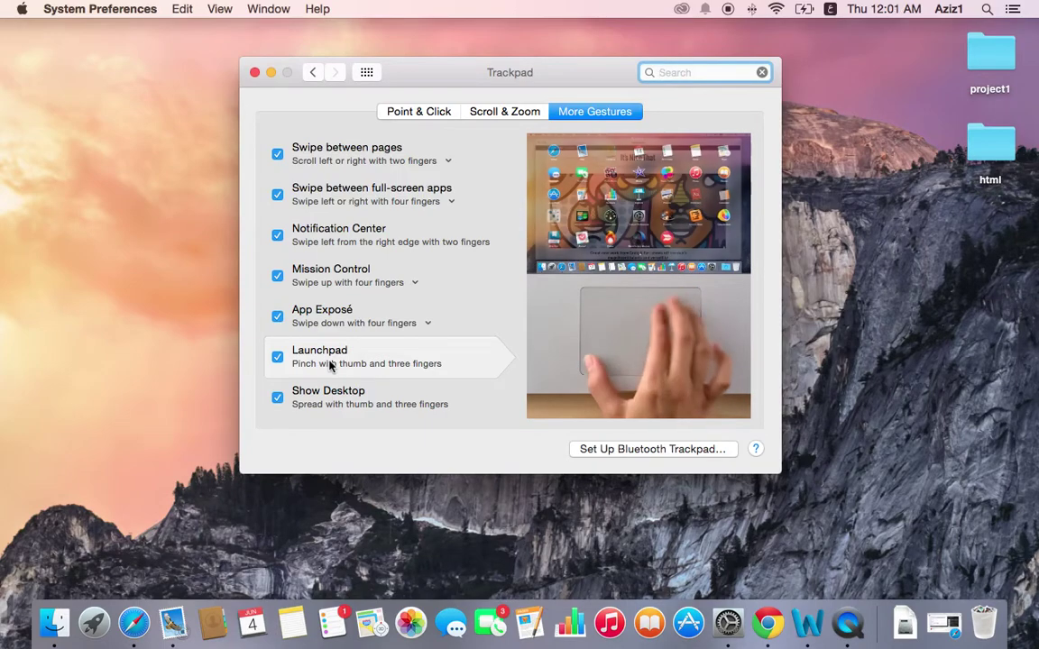
pyautogui.moveTo(441, 390)
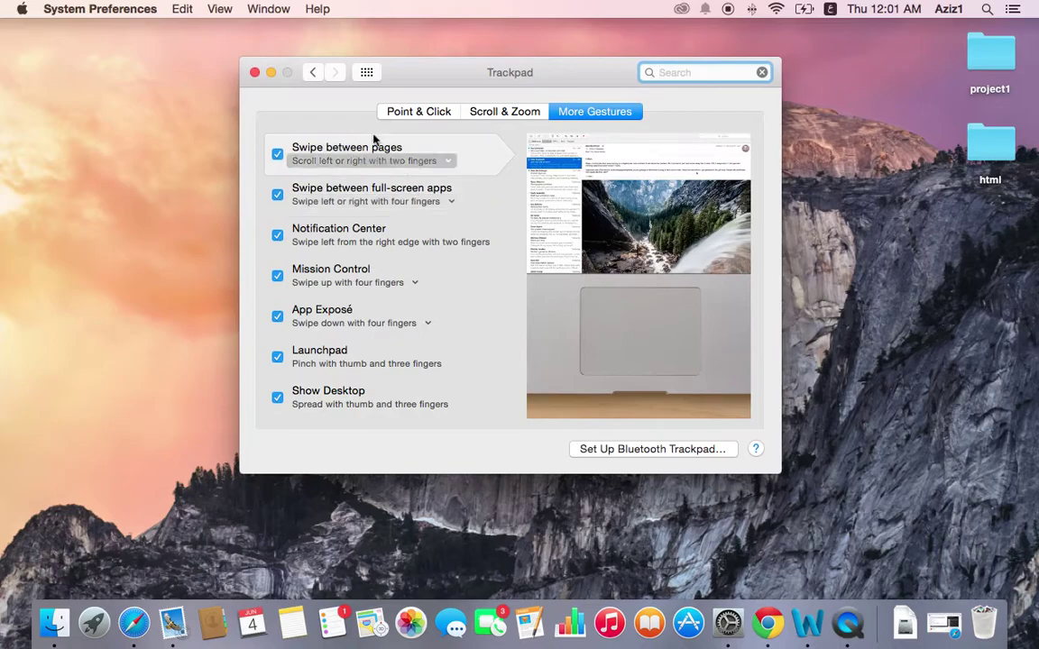
pyautogui.click(312, 72)
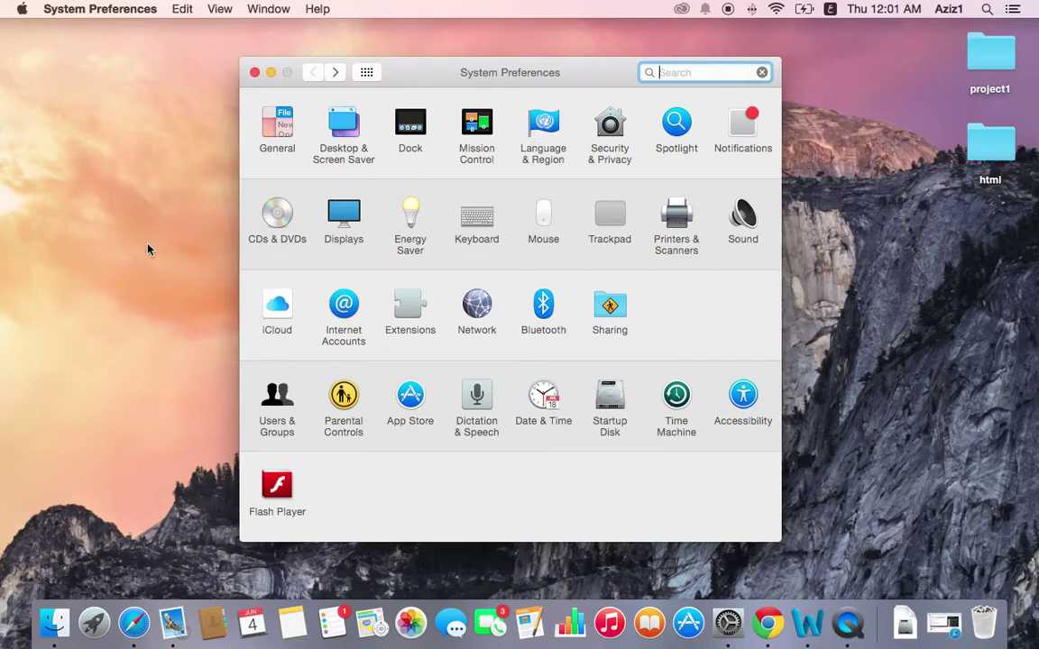
pyautogui.click(815, 215)
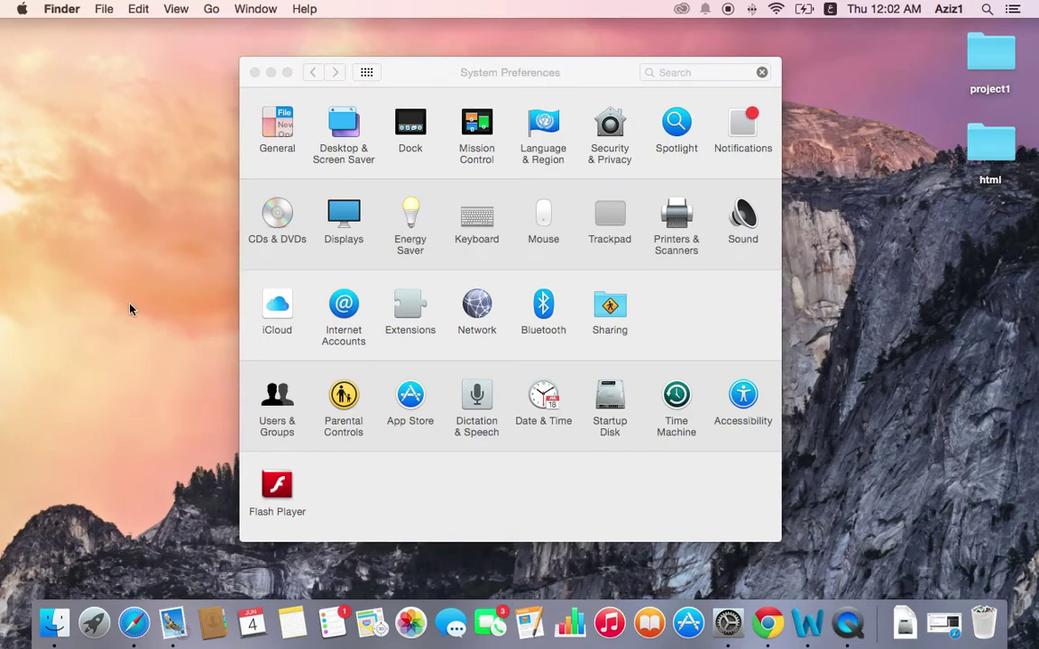